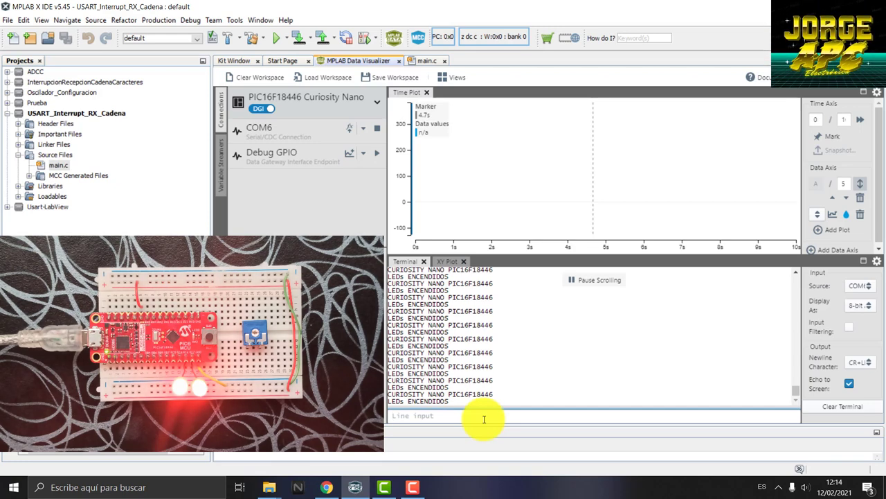
- Send the text "apagado" without a terminator to the board through the serial terminal
click(484, 418)
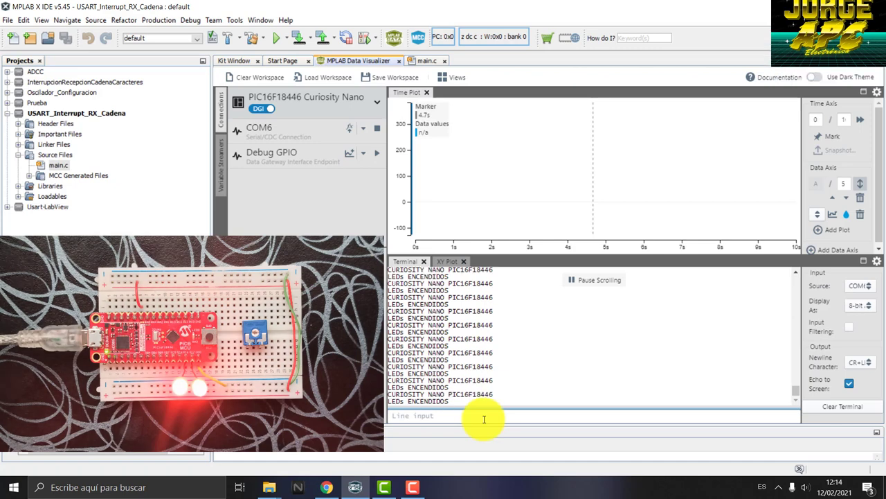
text(apagado)
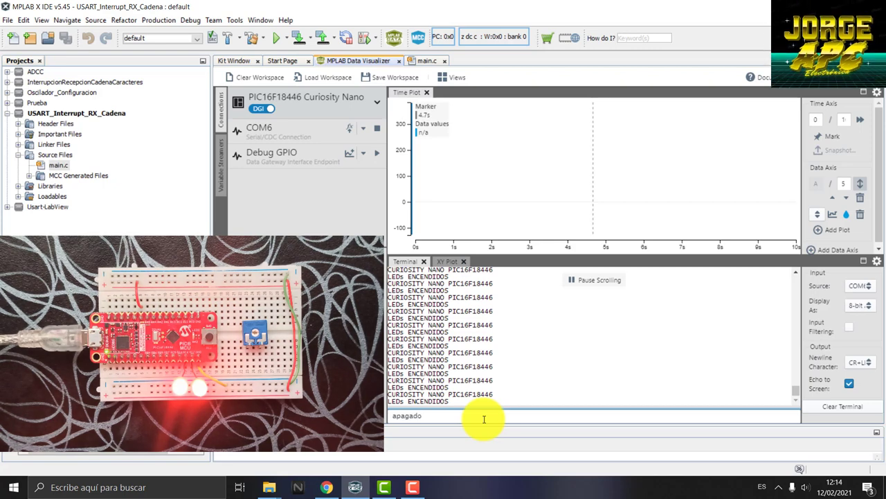
key(Return)
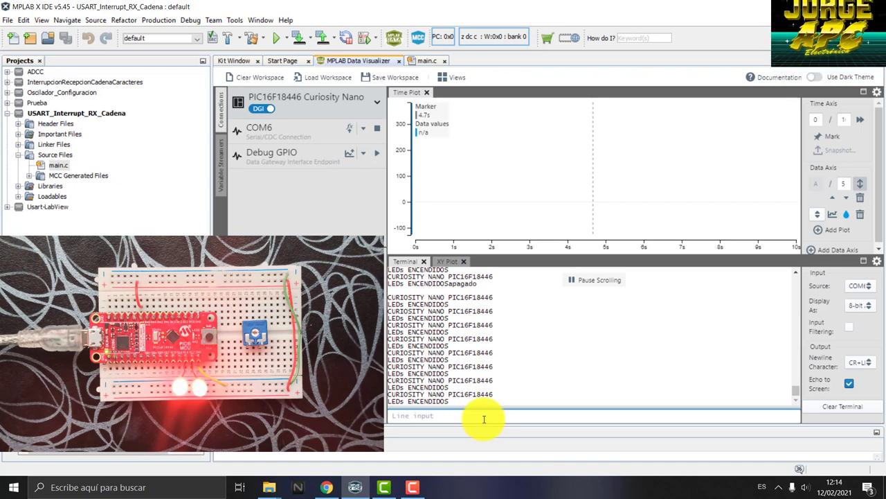
- Send the command "apagado*" with the asterisk terminator to the board through the serial terminal
click(484, 418)
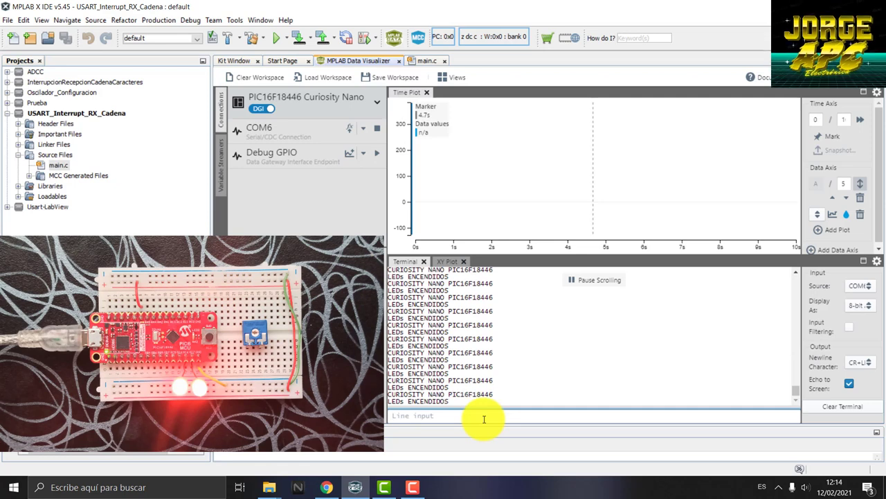
text(apa)
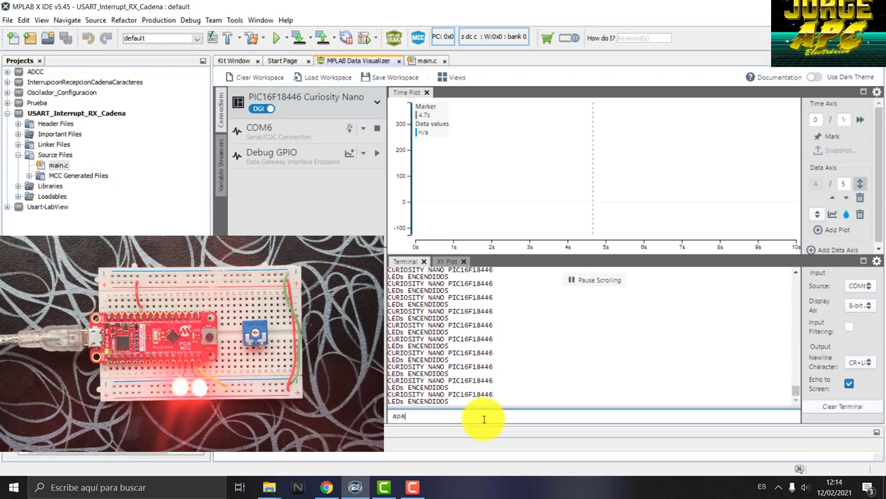
text(gado)
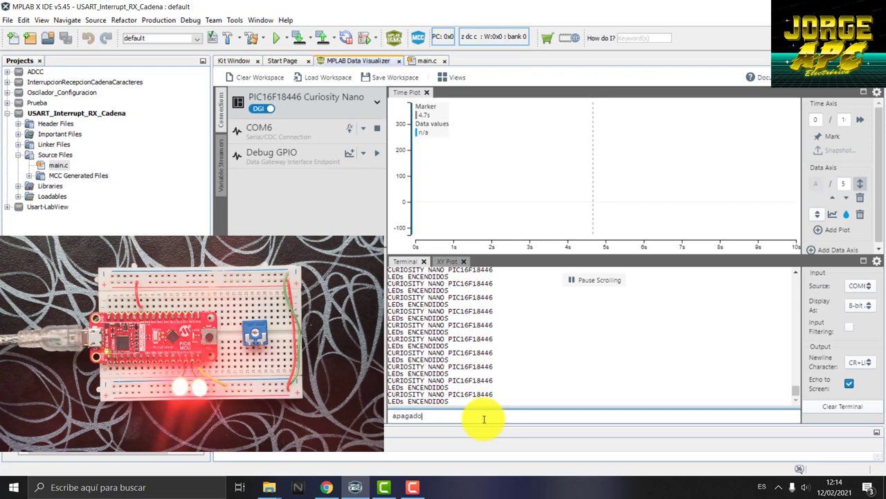
text(*)
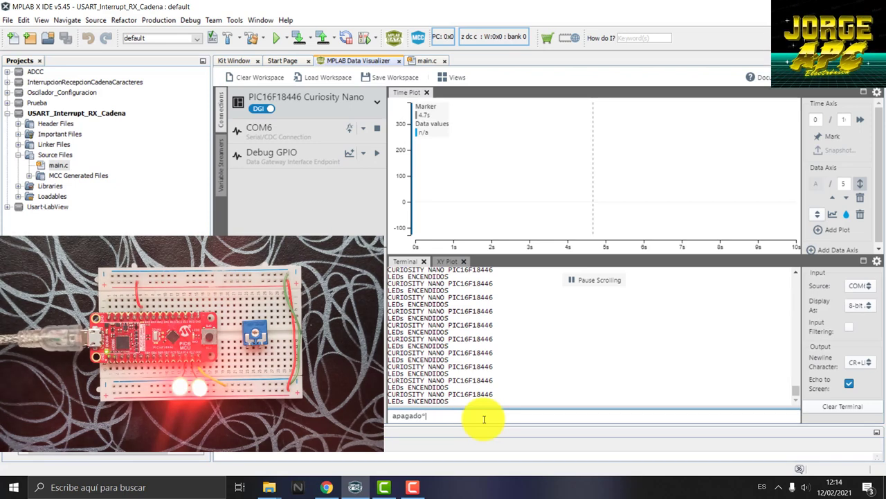
key(Return)
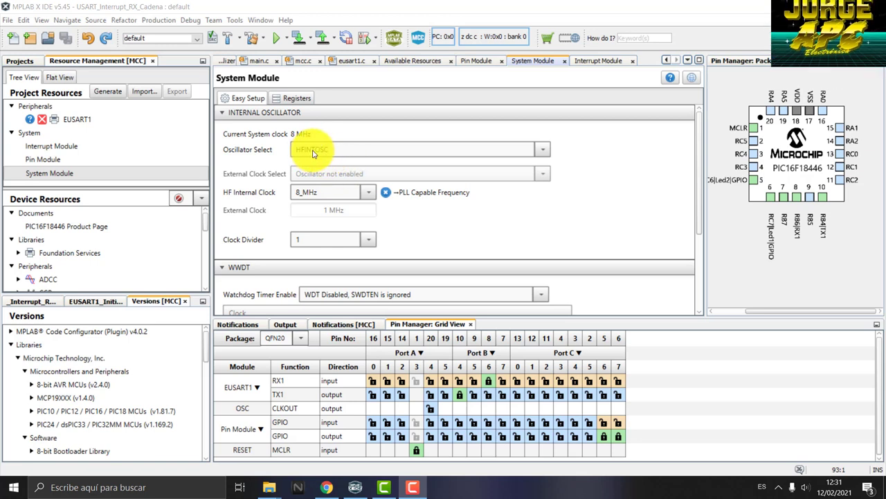
- Select HFINTOSC as the system oscillator with an 8_MHz HF internal clock, and review the EUSART1 and pin configuration
click(545, 154)
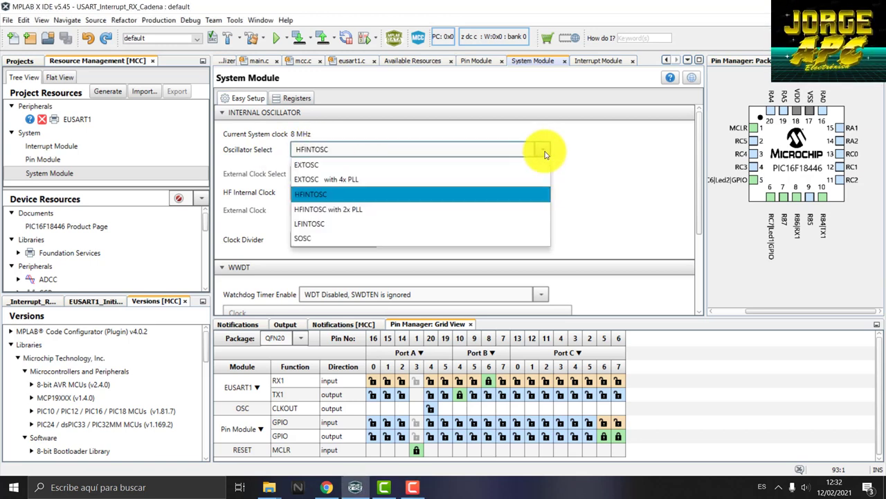
click(336, 197)
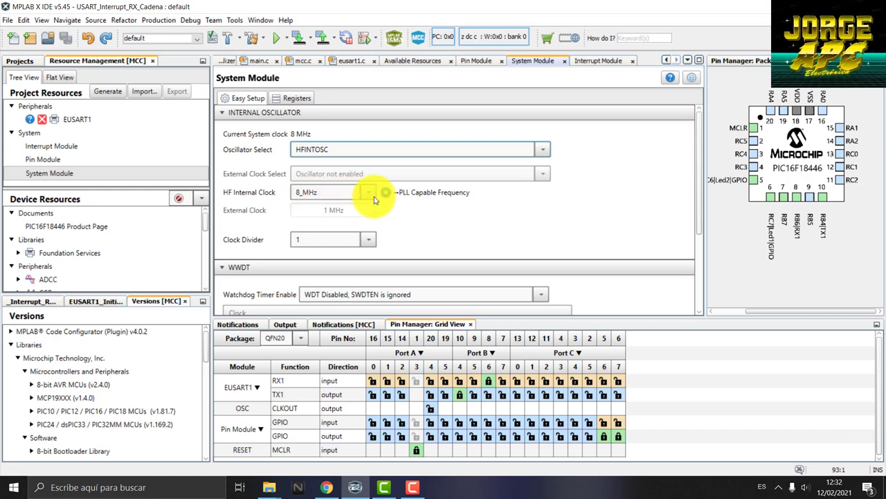
click(367, 192)
click(368, 192)
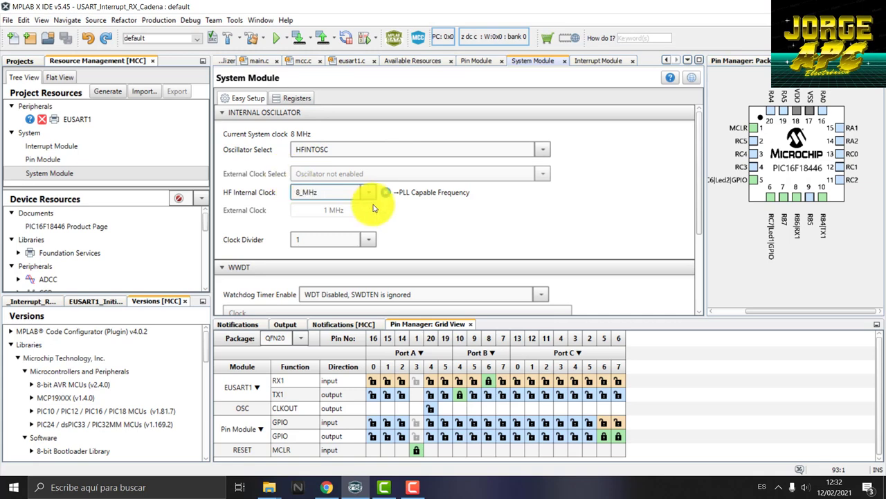
click(74, 123)
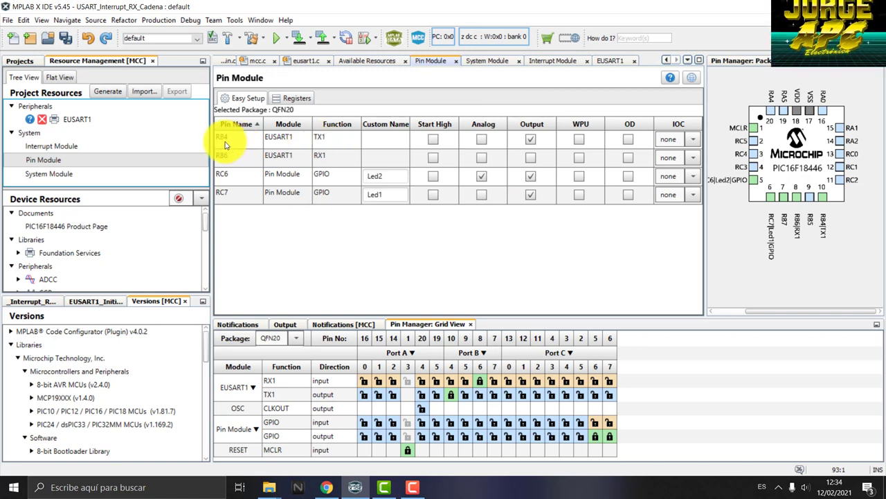
click(530, 139)
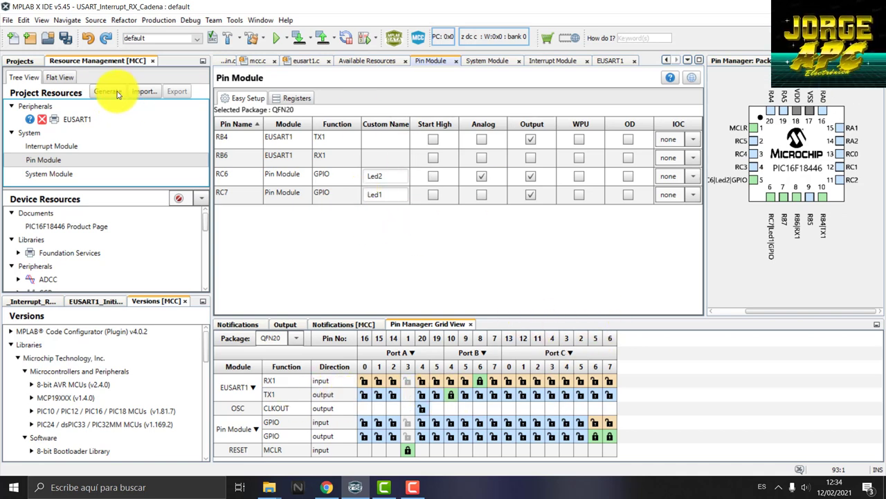
- Close MPLAB Code Configurator and shrink the output area to enlarge the code editor
click(419, 39)
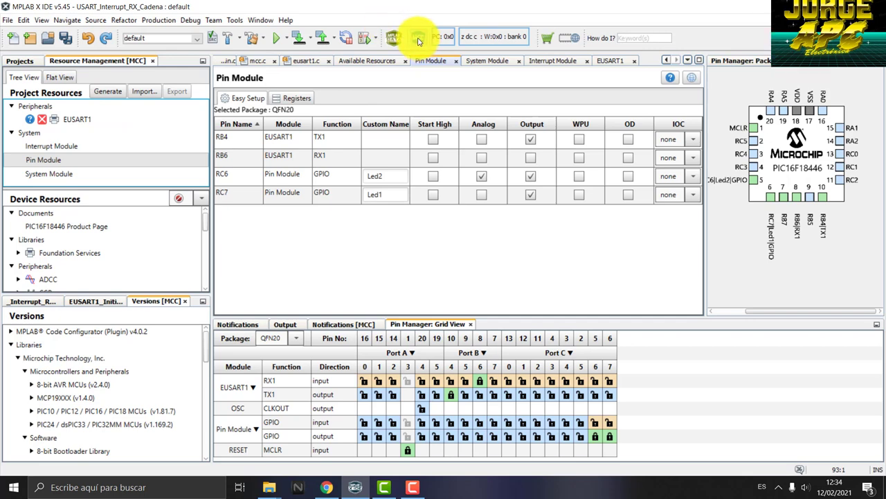
click(516, 221)
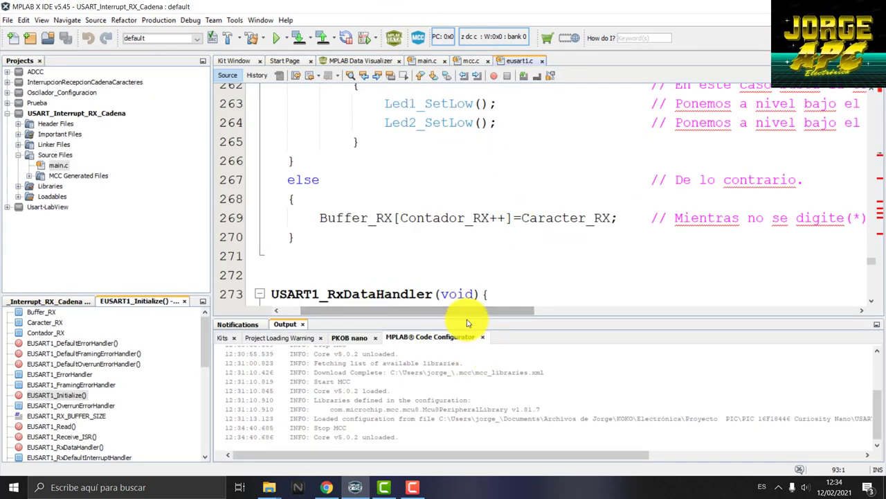
drag(462, 316, 462, 319)
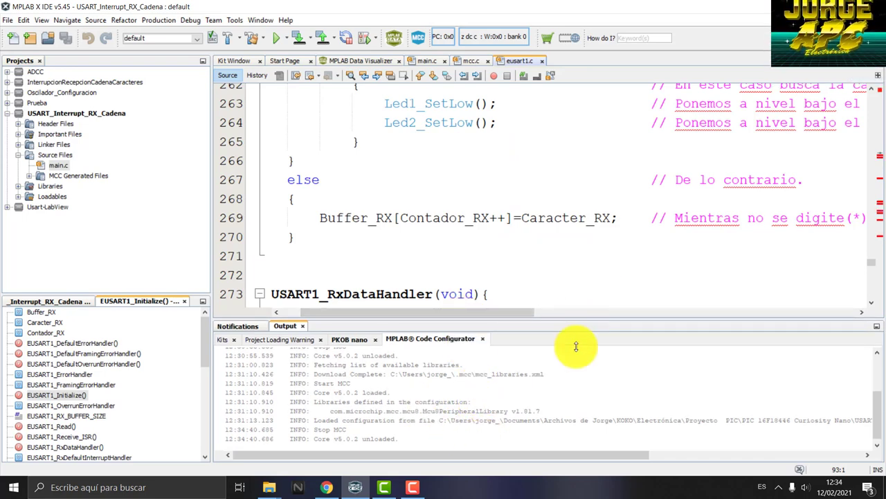
drag(577, 321, 574, 455)
scroll(575, 291, up, 9)
scroll(577, 285, up, 20)
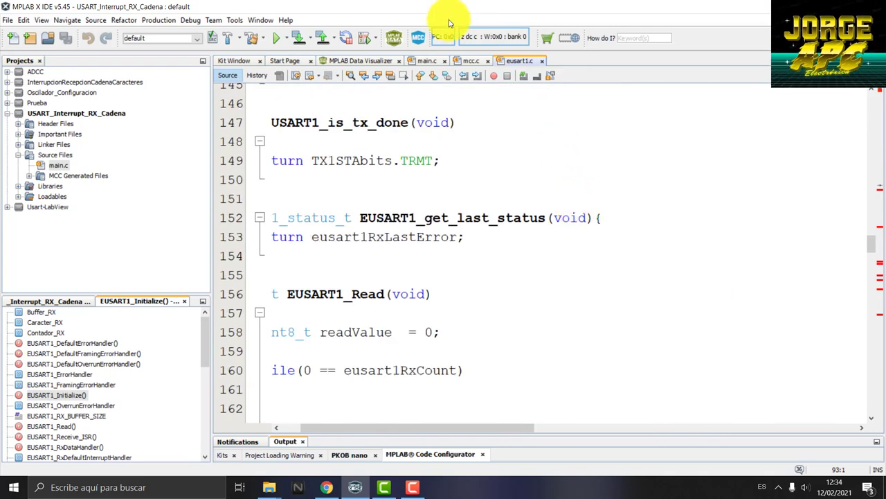
- Open main.c and examine the mcc.h include, SYSTEM_Initialize, the interrupt-enable calls and the first printf statement
click(426, 60)
click(478, 166)
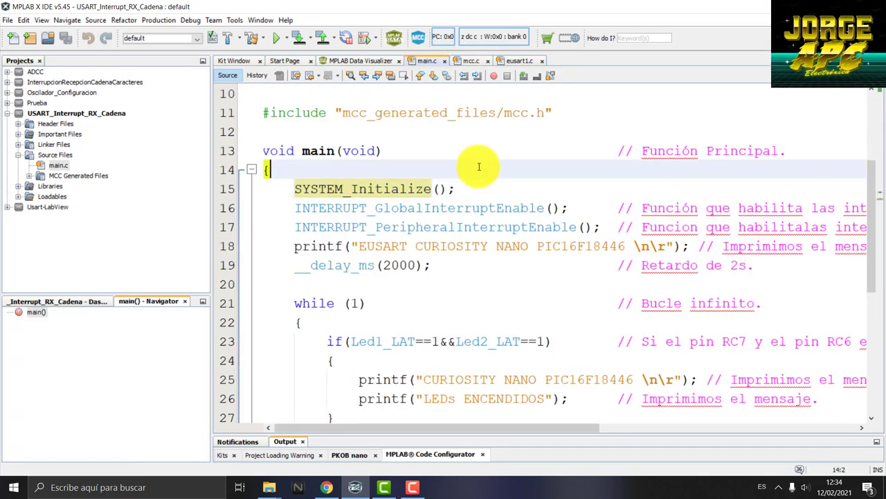
scroll(479, 166, up, 3)
scroll(479, 172, down, 3)
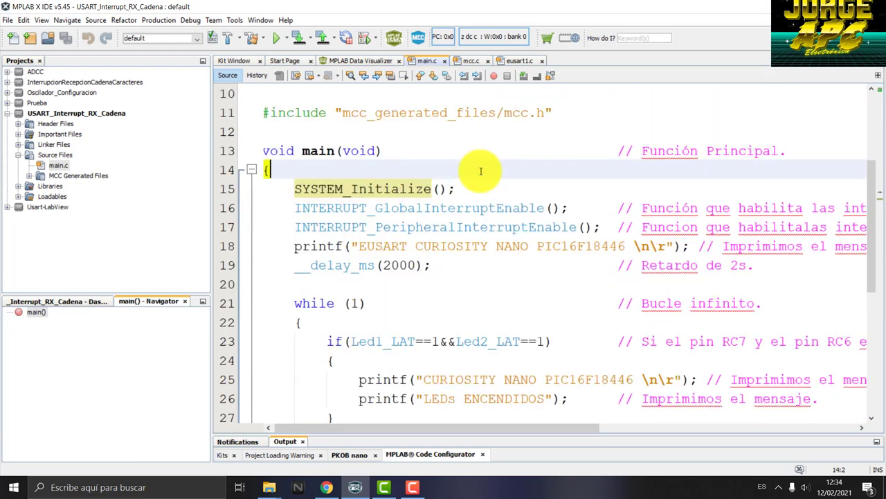
click(271, 113)
click(381, 111)
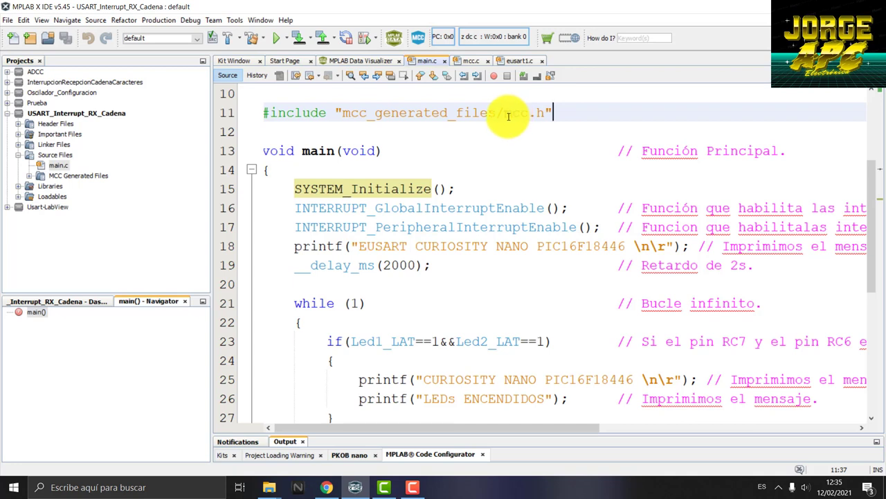
click(458, 188)
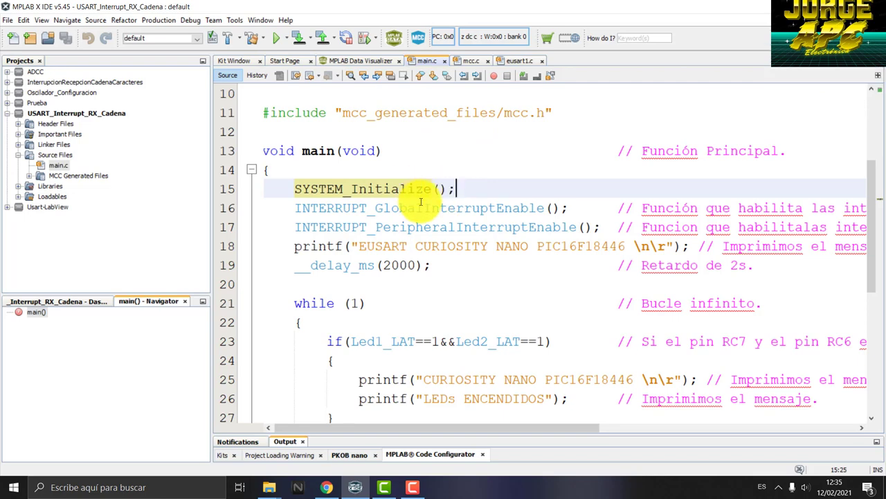
scroll(418, 197, down, 1)
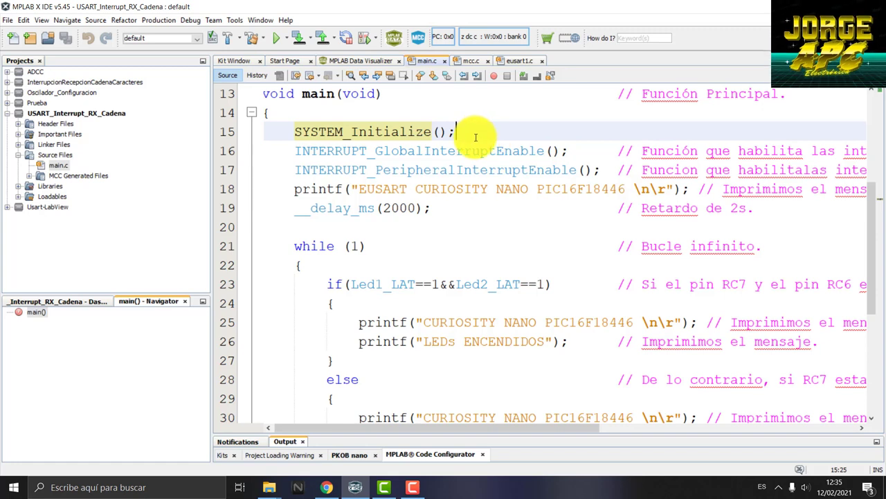
click(367, 151)
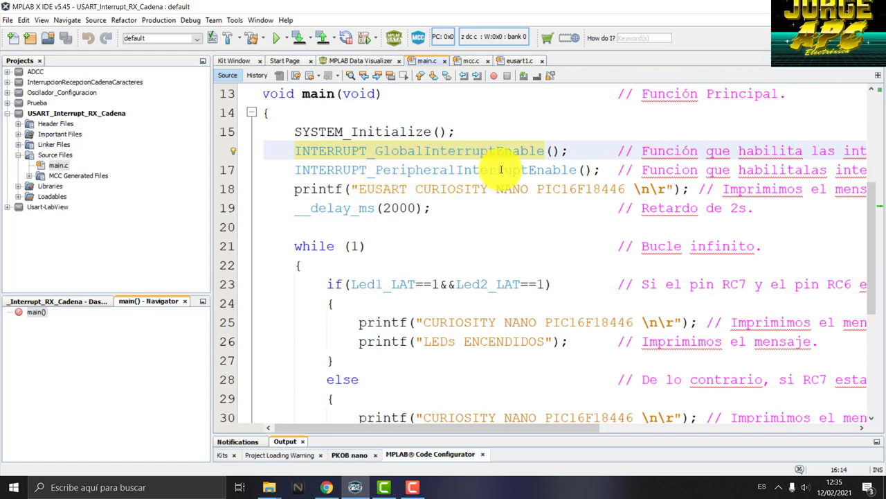
click(298, 193)
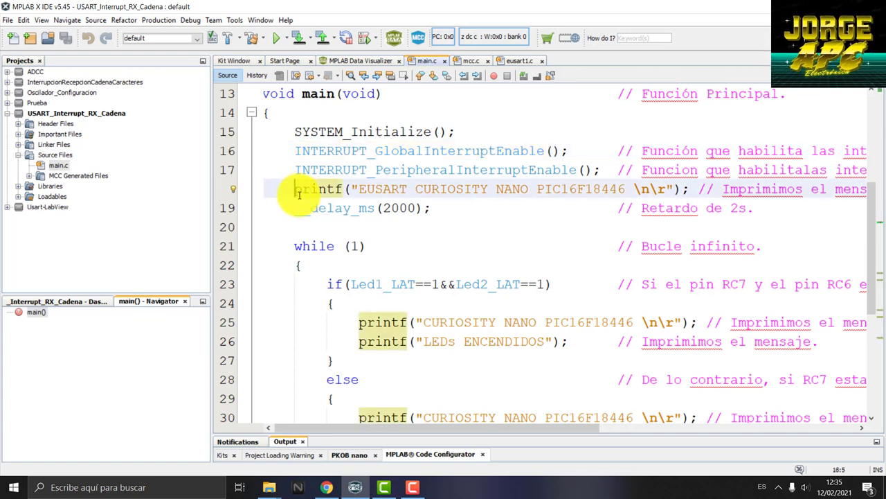